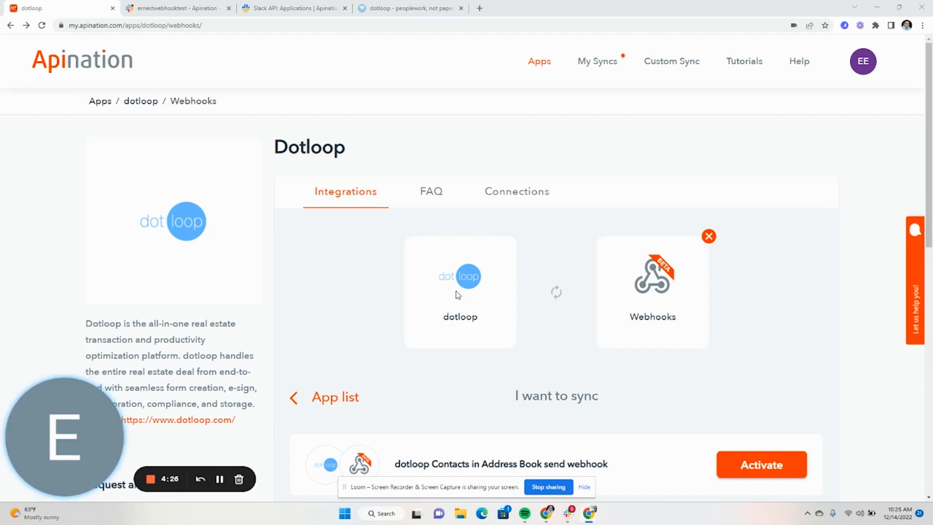
Step: Activate the 'dotloop loops send webhook' sync from the dotloop–Webhooks integrations list
scroll(456, 290, "down", 9)
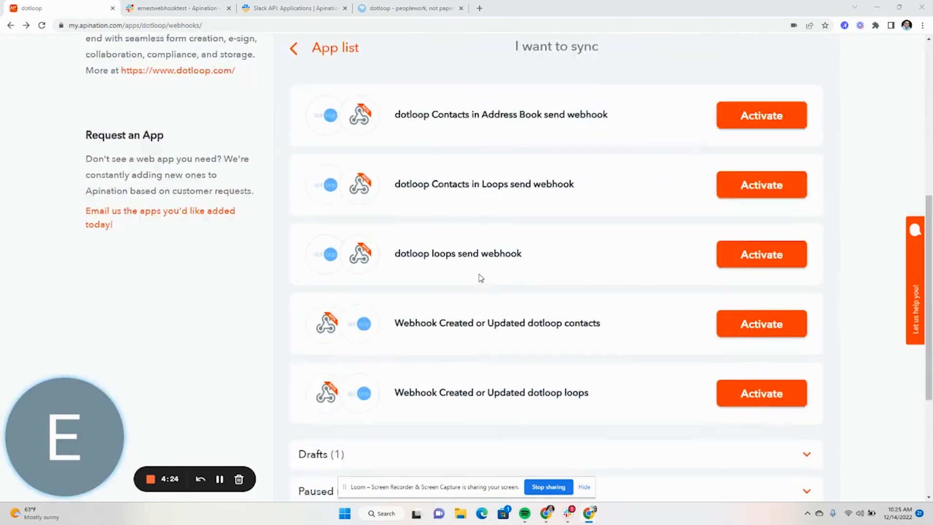
left_click_drag(395, 165, 525, 175)
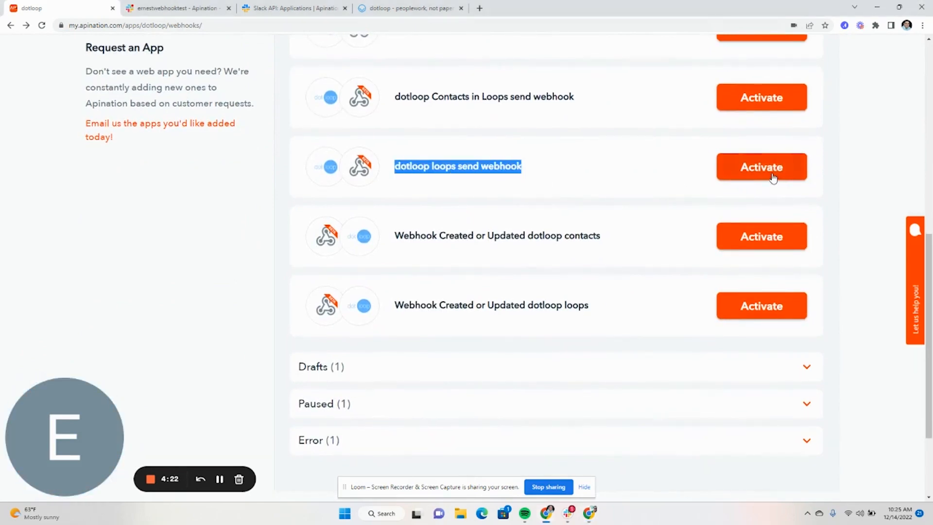
left_click(774, 178)
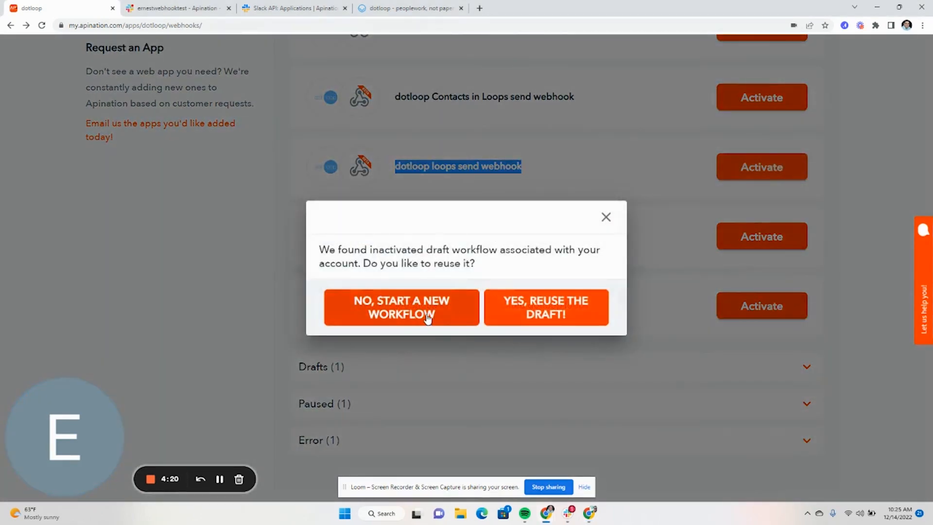
Step: Start a new workflow instead of reusing the existing draft
left_click(427, 318)
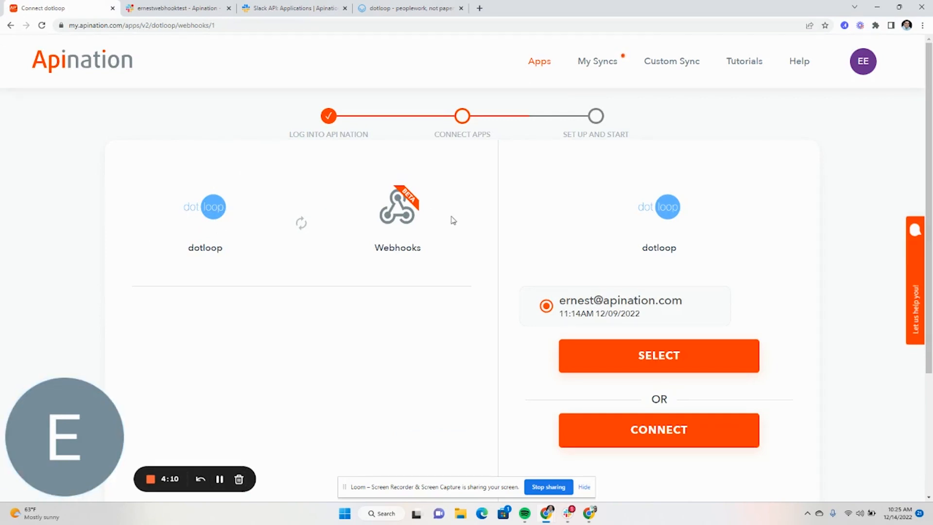
scroll(457, 226, "down", 1)
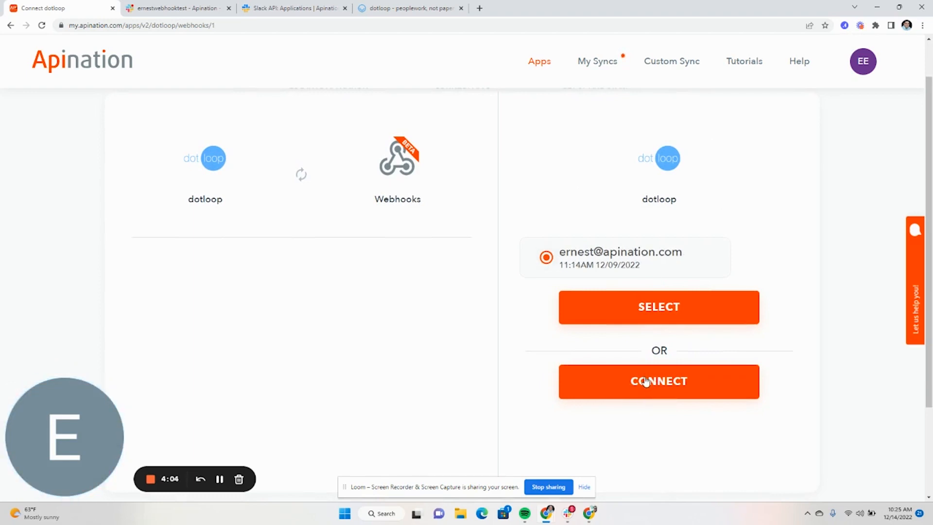
Step: Select the connected dotloop account, then go to the Slack API incoming-webhooks page
left_click(645, 311)
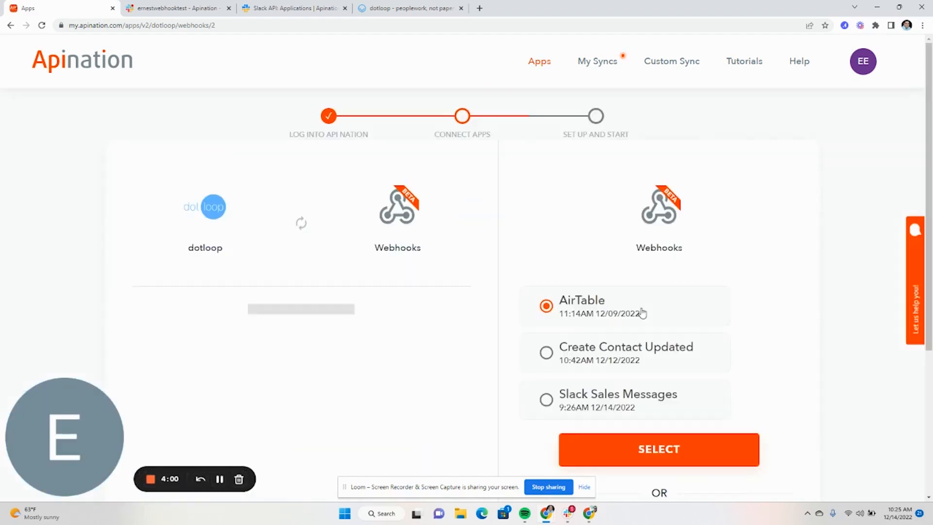
scroll(615, 321, "down", 1)
scroll(615, 320, "down", 3)
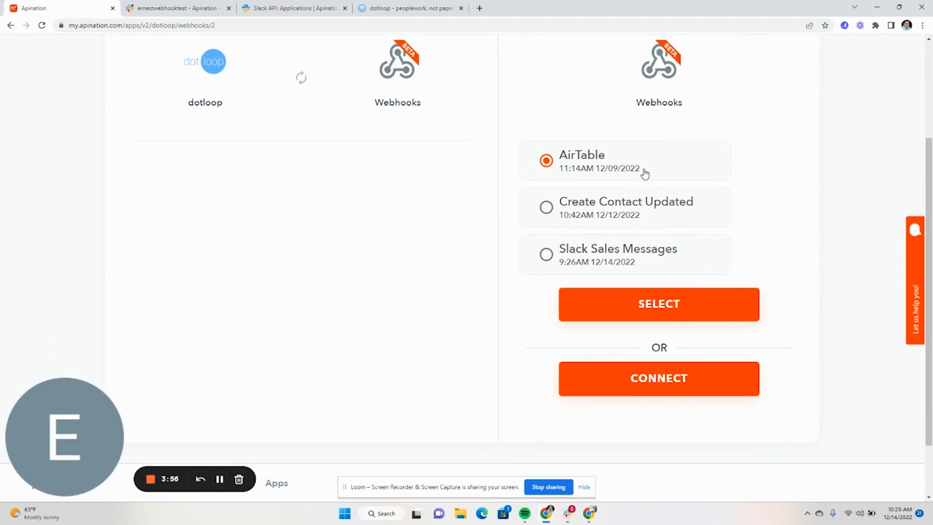
left_click(294, 8)
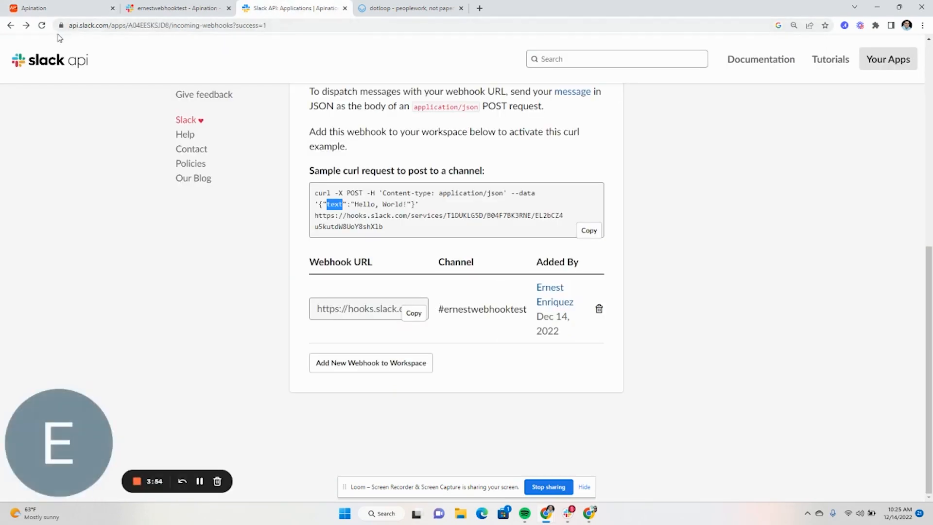
Step: Copy the #ernestwebhooktest incoming webhook URL from Slack API and return to Apination
scroll(326, 169, "up", 6)
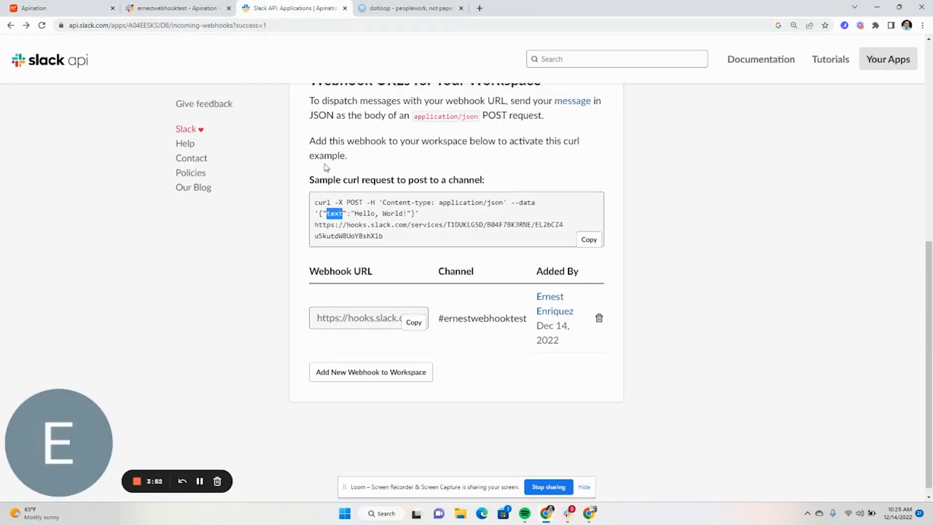
scroll(325, 168, "up", 2)
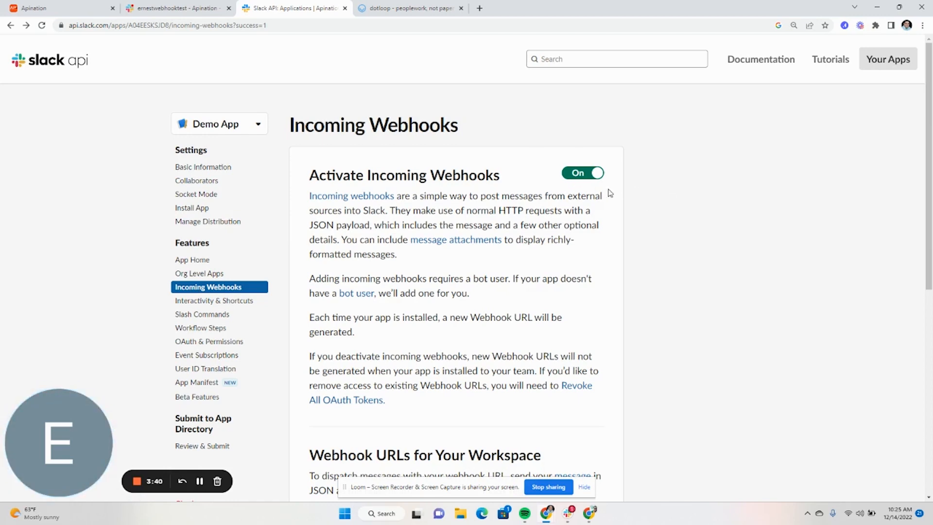
scroll(605, 196, "down", 4)
scroll(599, 202, "down", 3)
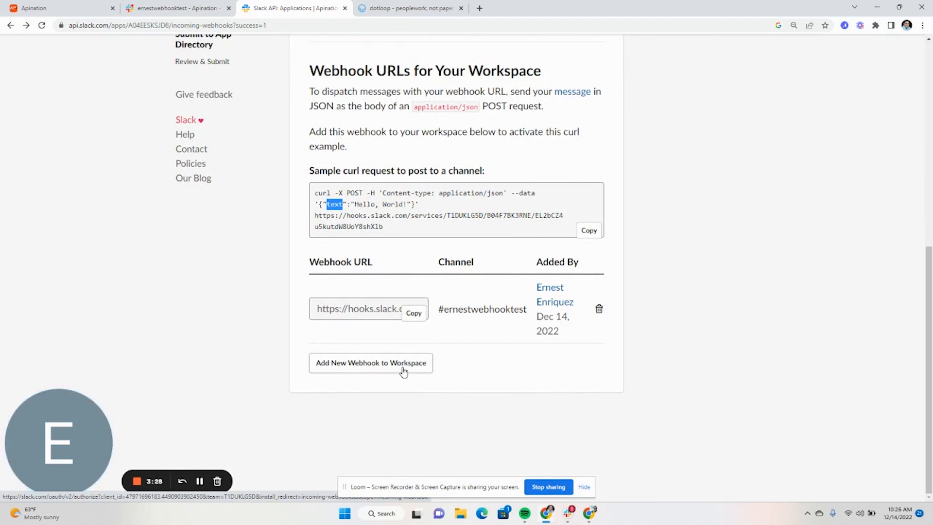
left_click_drag(439, 309, 489, 334)
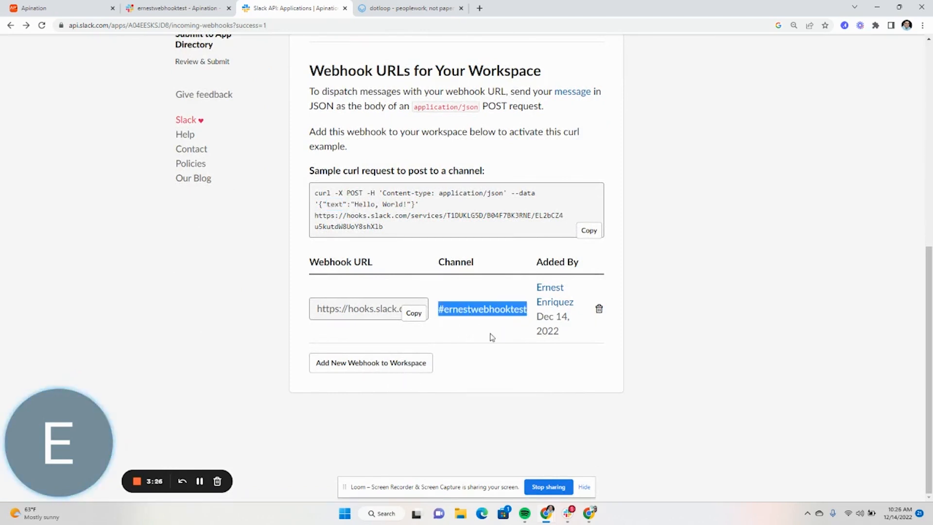
left_click(413, 318)
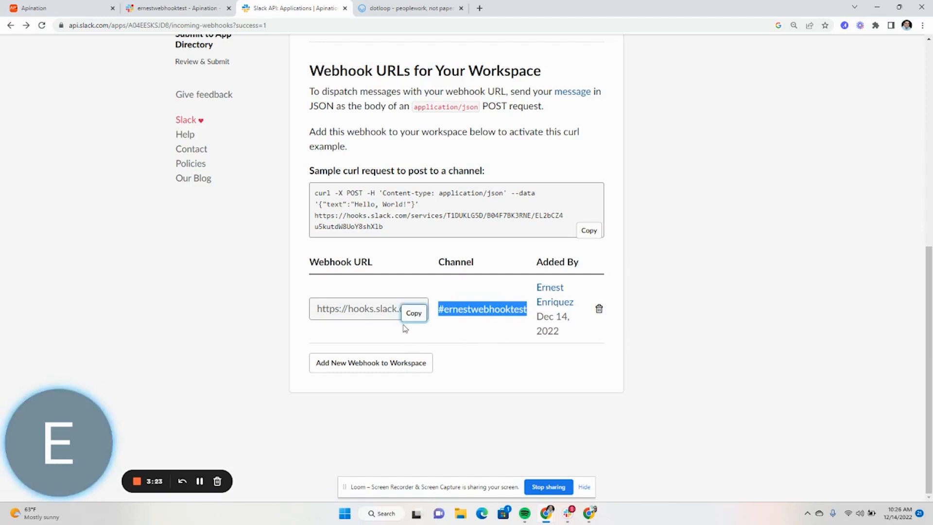
left_click(75, 9)
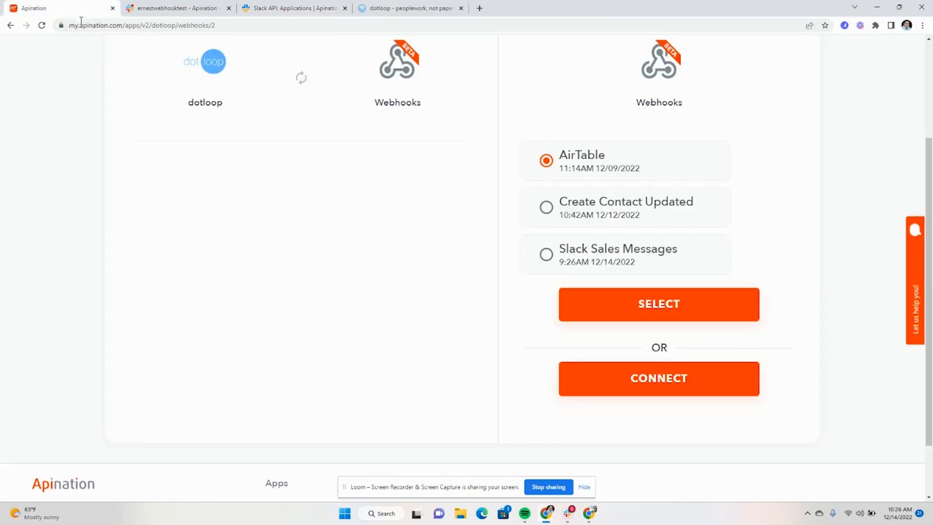
left_click(651, 392)
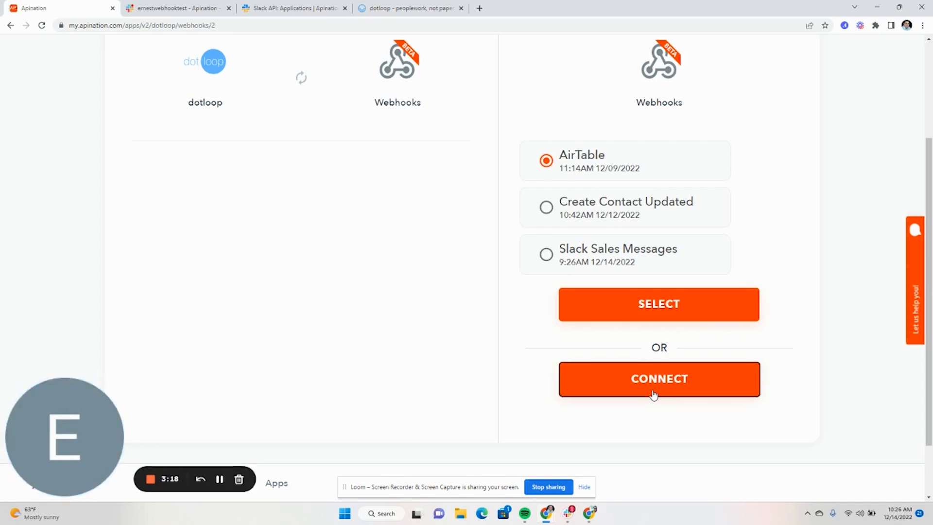
left_click(559, 302)
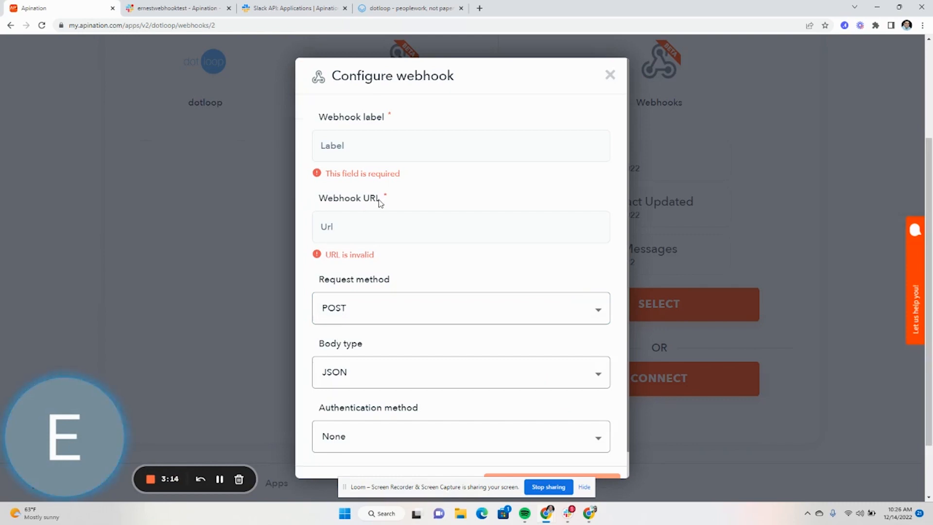
left_click(366, 237)
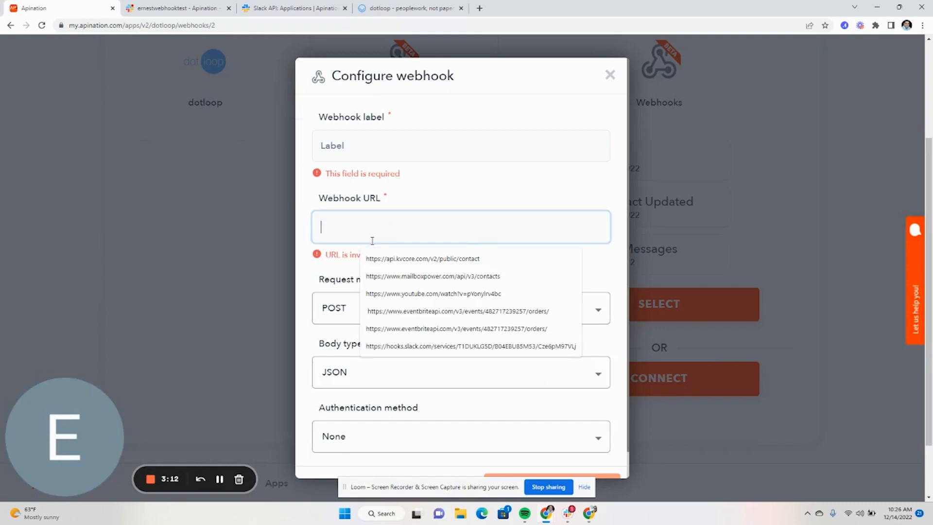
left_click(402, 346)
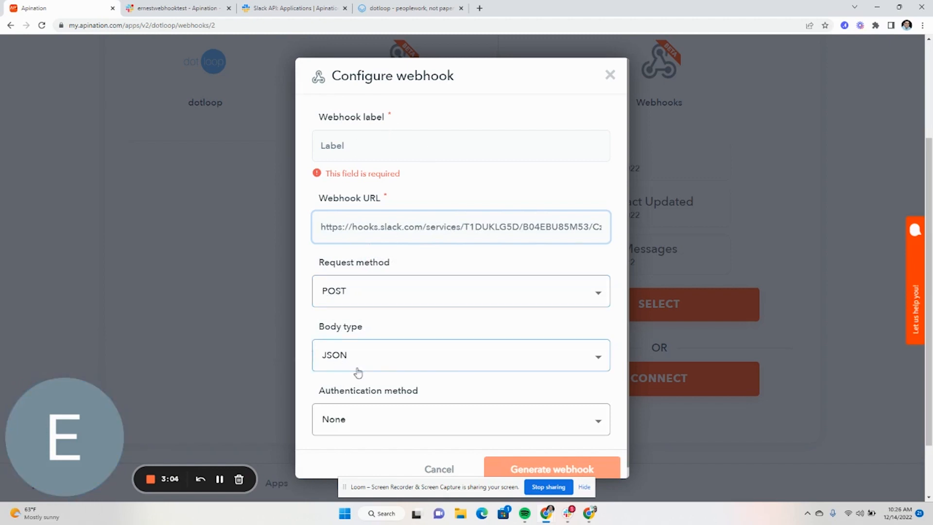
scroll(404, 340, "down", 1)
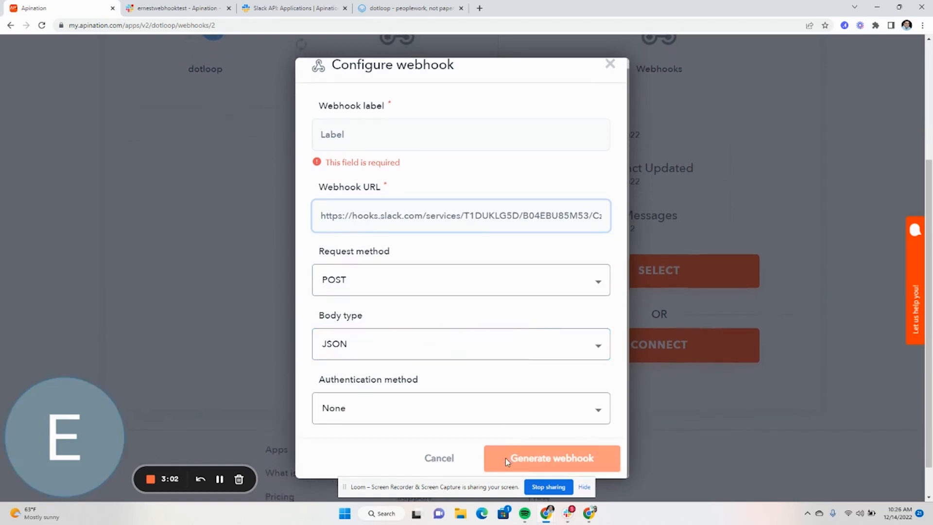
left_click(610, 65)
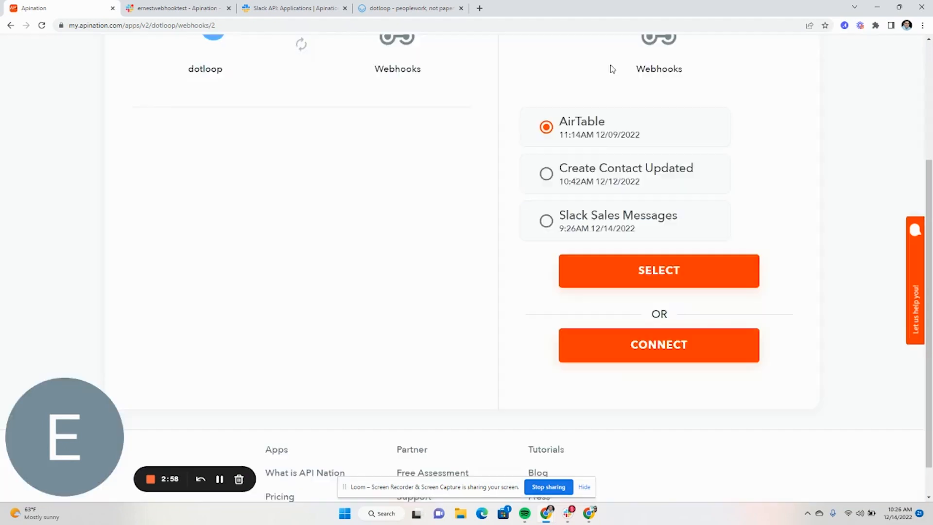
Step: Use the Slack Sales Messages webhook and sync dotloop loops, not persons, to Webhooks
left_click(546, 222)
left_click(639, 275)
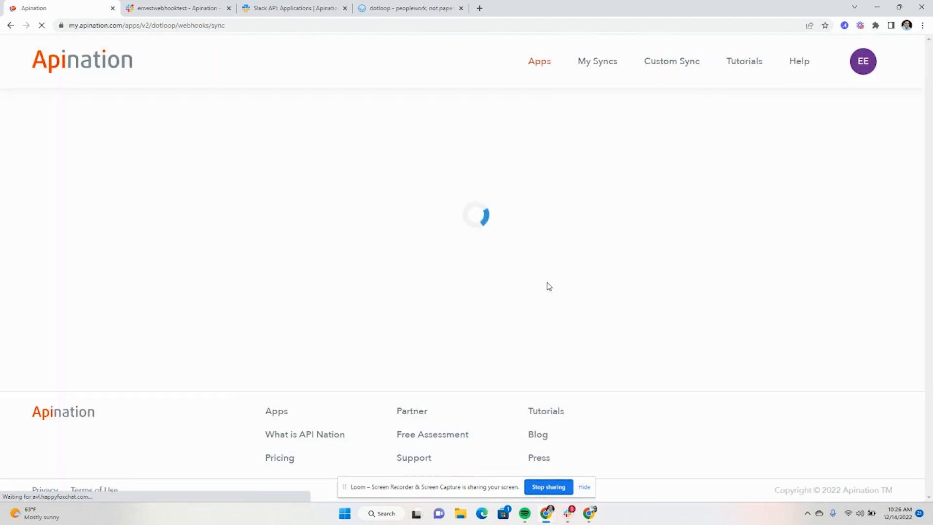
scroll(491, 243, "down", 2)
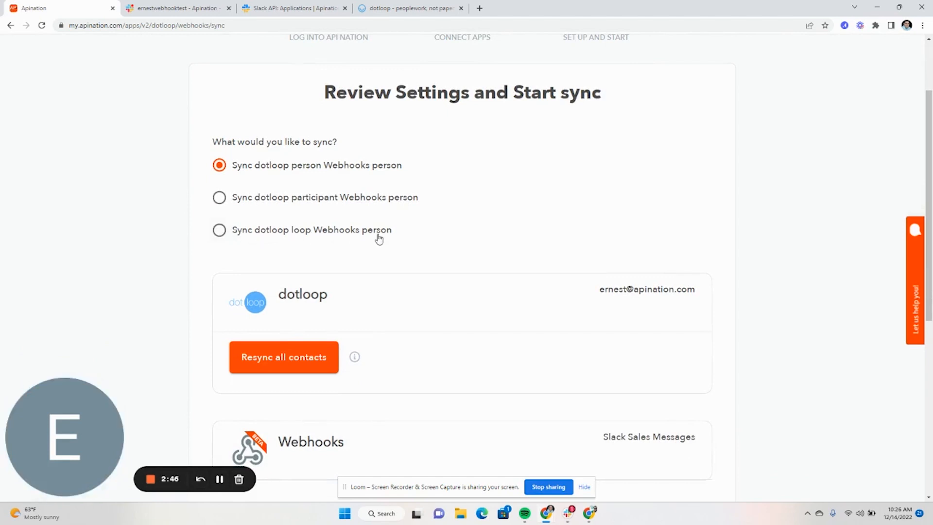
left_click(347, 237)
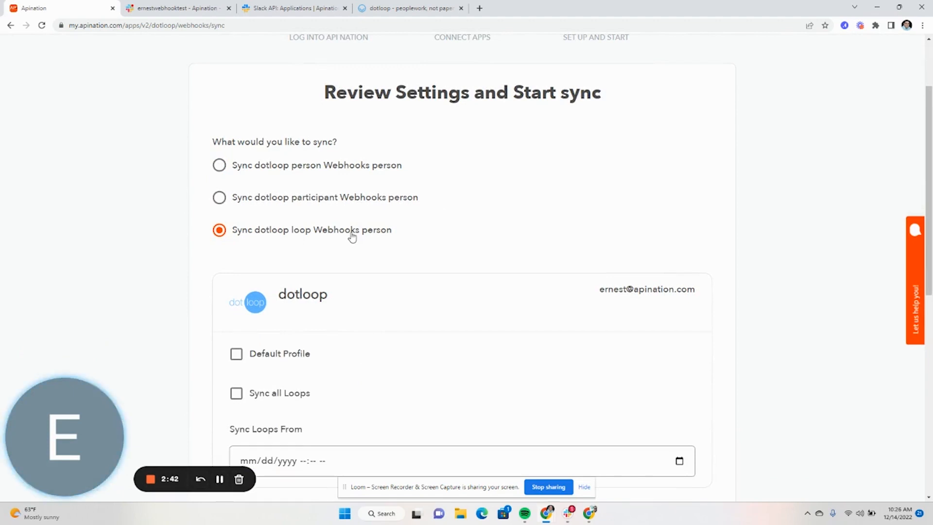
scroll(354, 227, "down", 3)
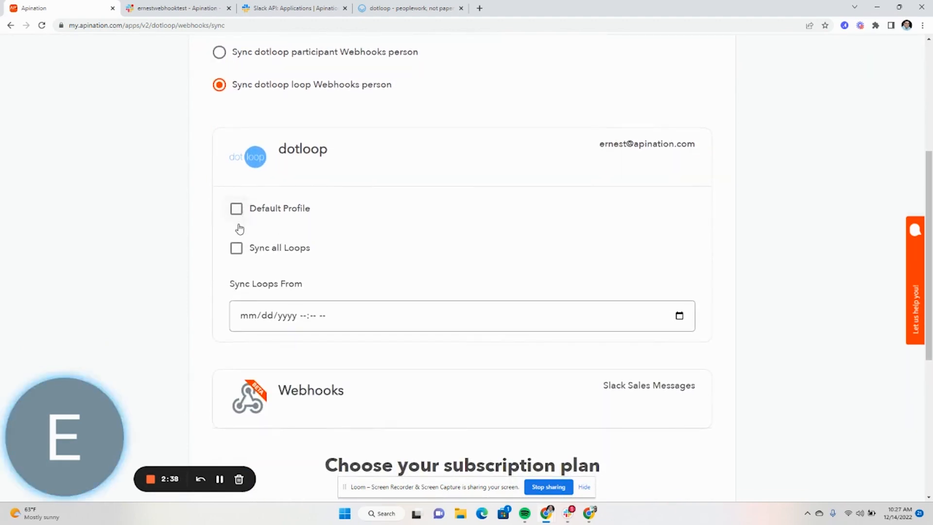
Step: Sync all loops from 12/13/2022 10:00 AM and subscribe on the Free plan
left_click(237, 248)
left_click(679, 317)
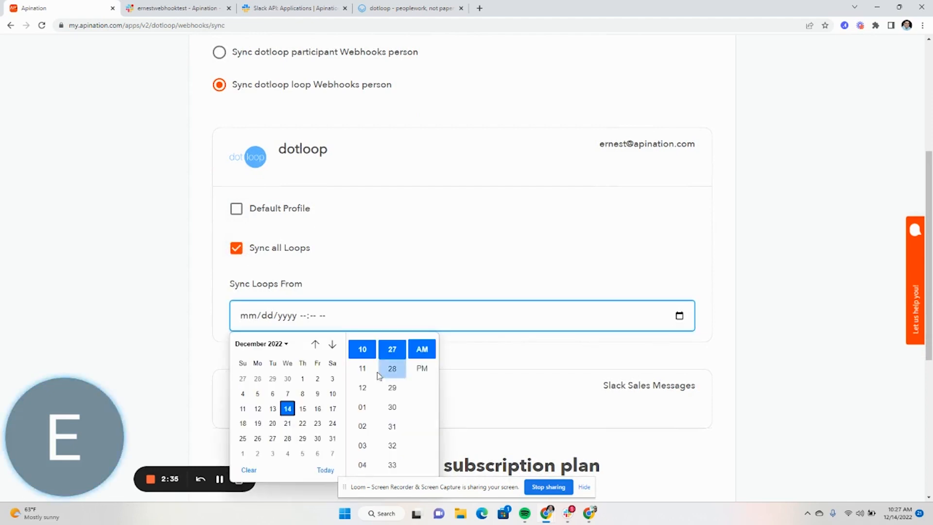
left_click(273, 409)
scroll(383, 383, "up", 5)
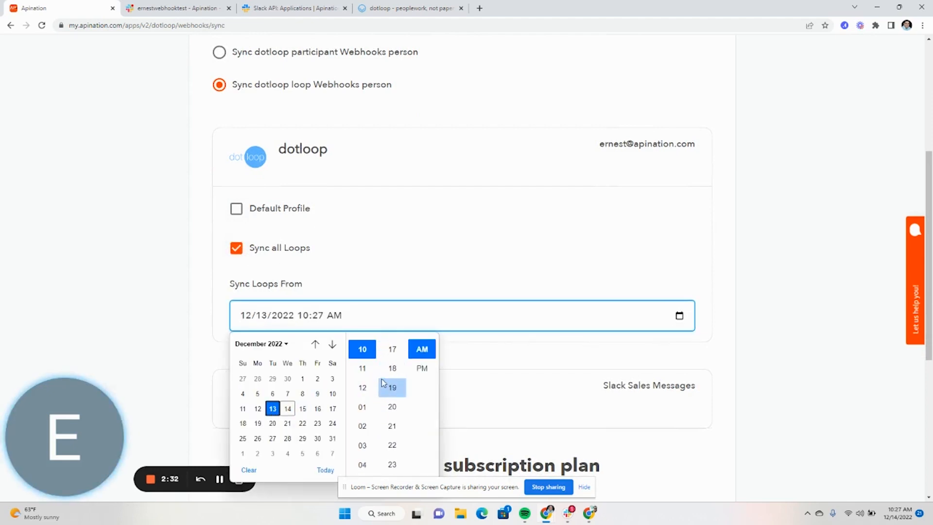
scroll(383, 383, "up", 5)
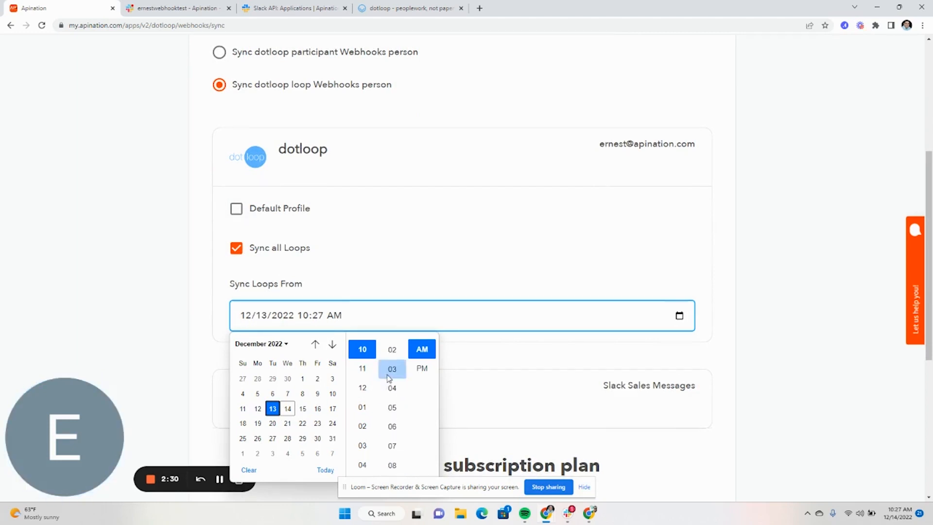
scroll(392, 368, "up", 2)
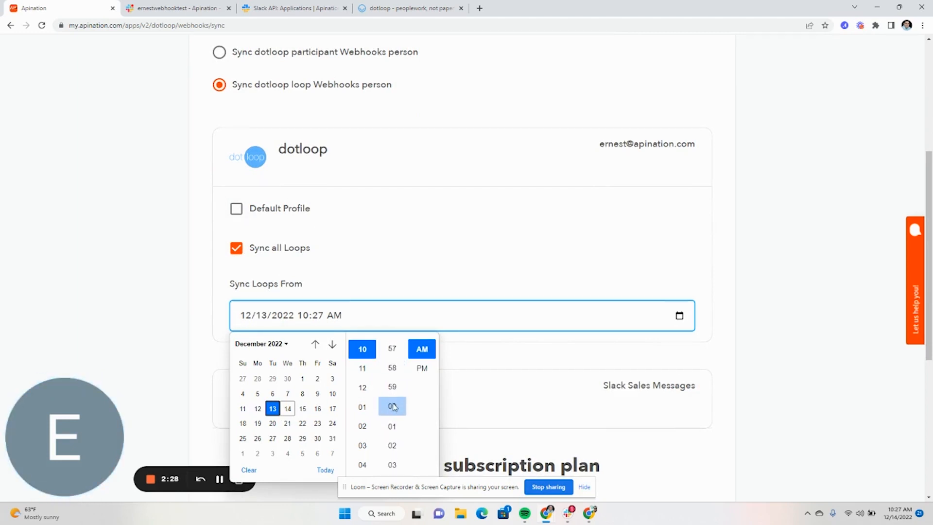
left_click(393, 409)
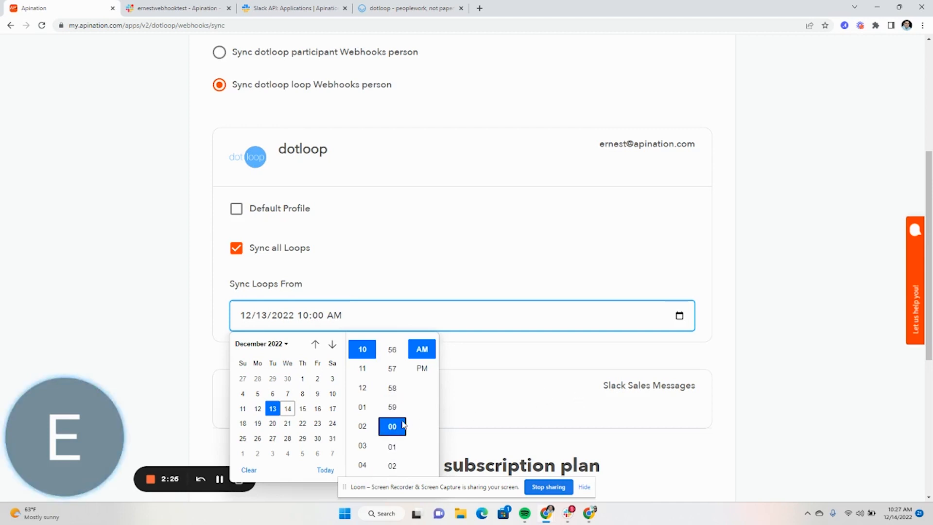
left_click(488, 391)
scroll(474, 369, "down", 5)
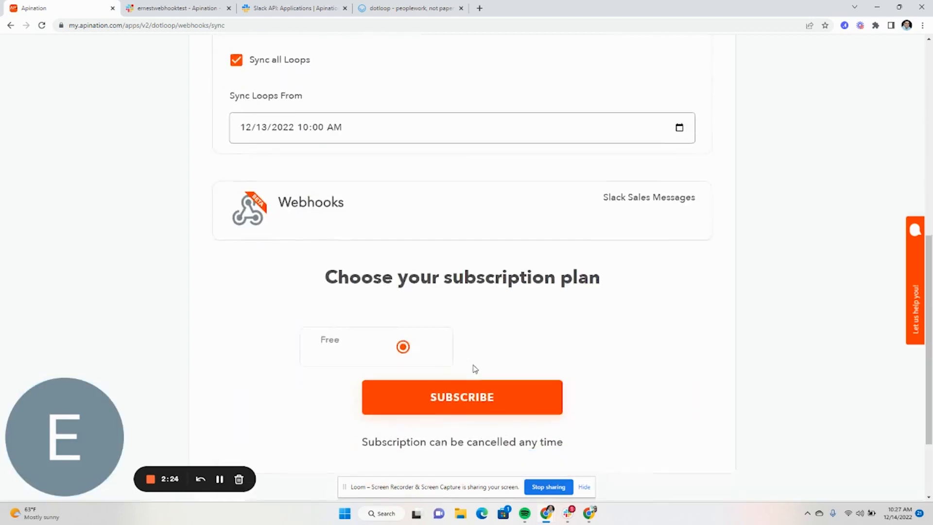
left_click(451, 302)
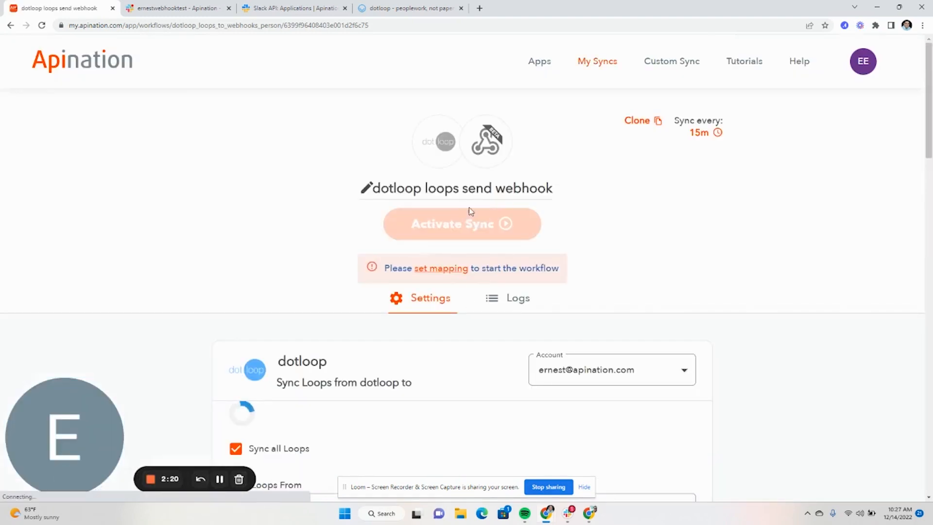
Step: Start a custom field in the Webhooks mapping, then go to the Slack webhook URLs page
scroll(470, 243, "down", 4)
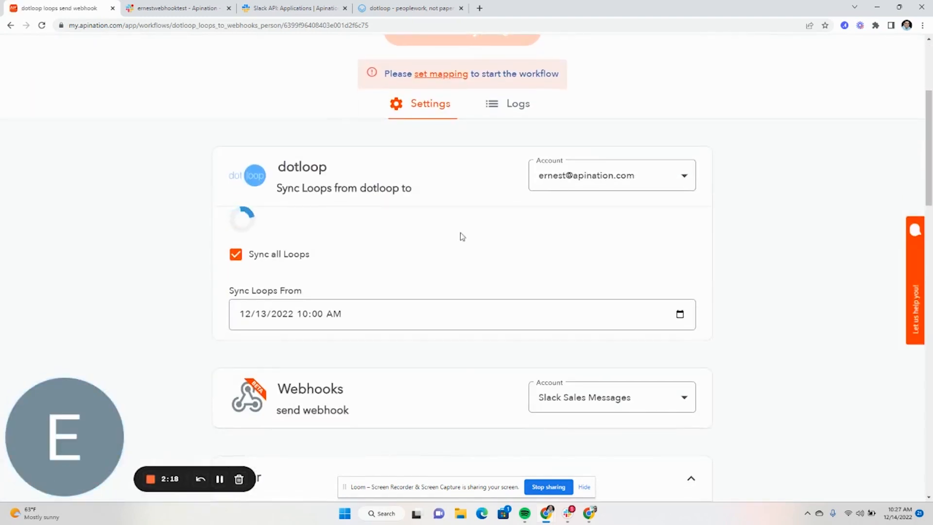
scroll(456, 221, "down", 12)
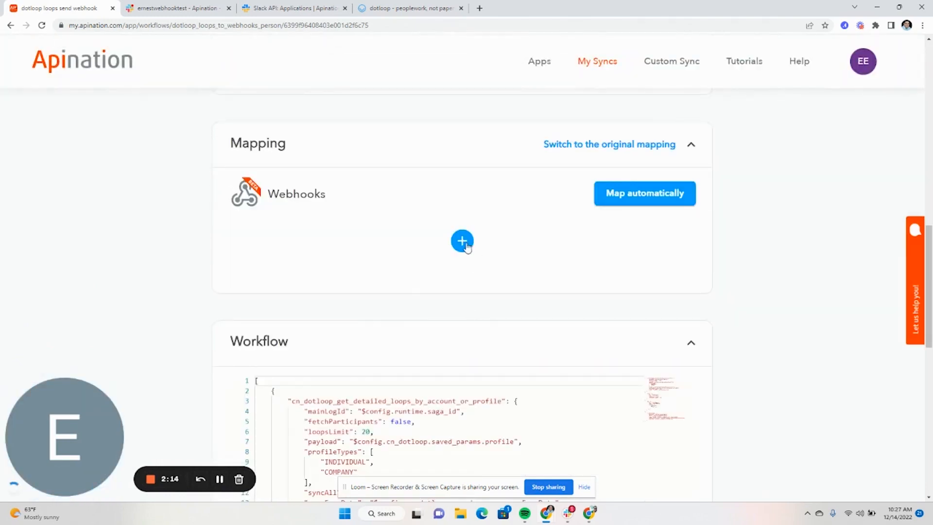
left_click(463, 242)
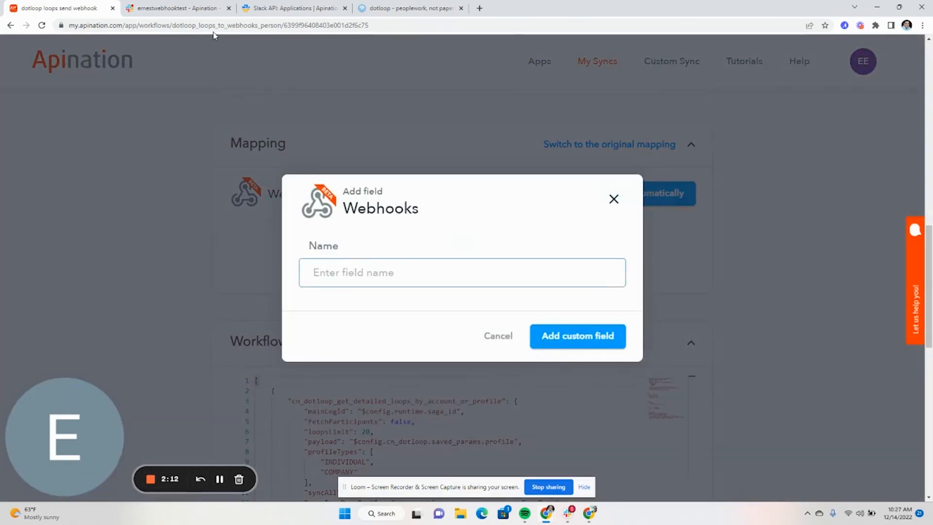
left_click(275, 9)
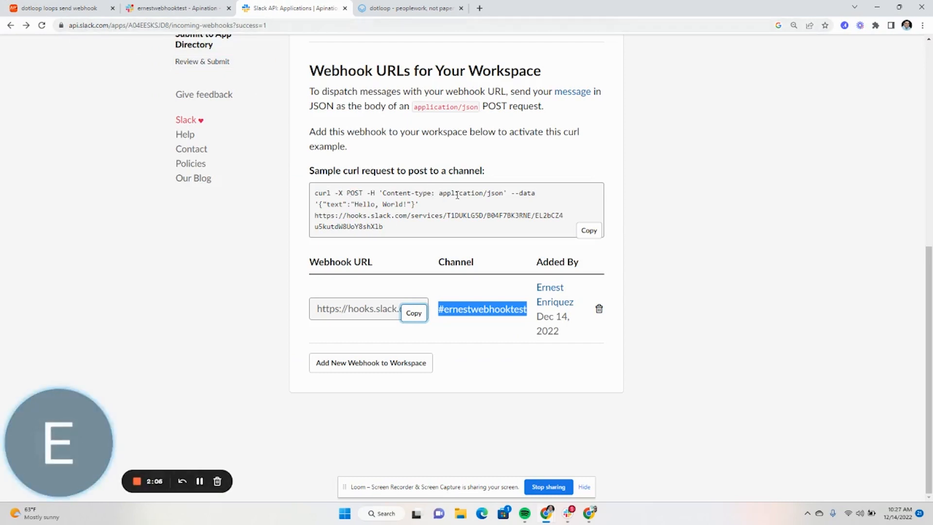
Step: Select the 'text' key in Slack's sample curl request and return to Apination's field name box
left_click_drag(343, 204, 335, 204)
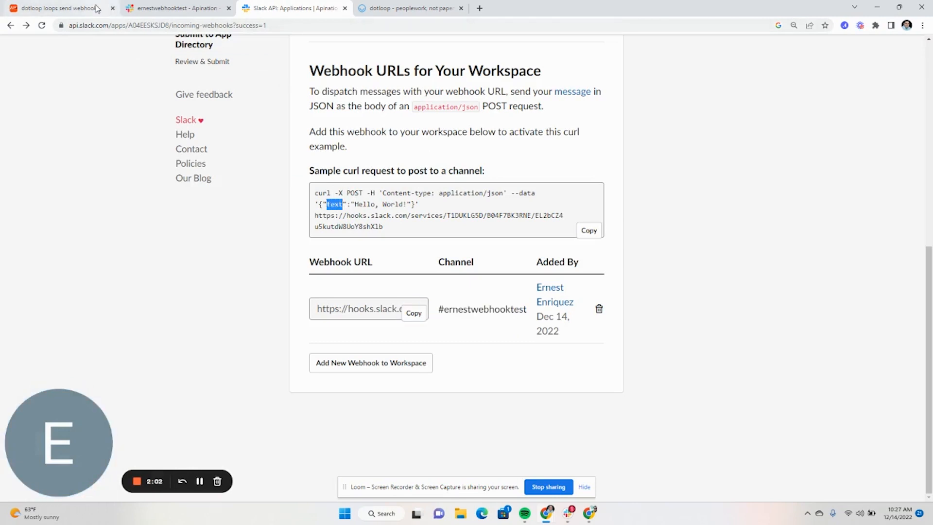
left_click(58, 8)
left_click(349, 270)
Step: Add a 'text' custom field and begin its message with 'A new loop was just create'
type("text")
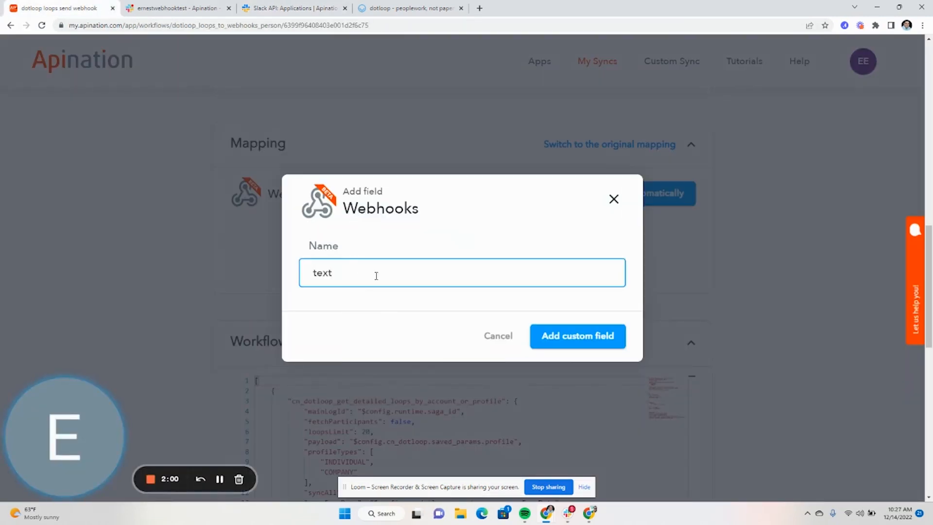
left_click(559, 338)
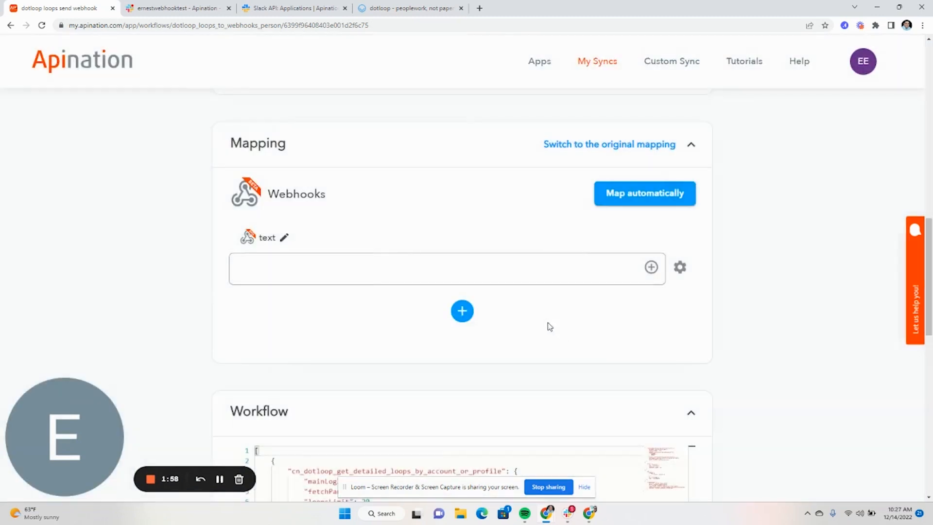
left_click(544, 259)
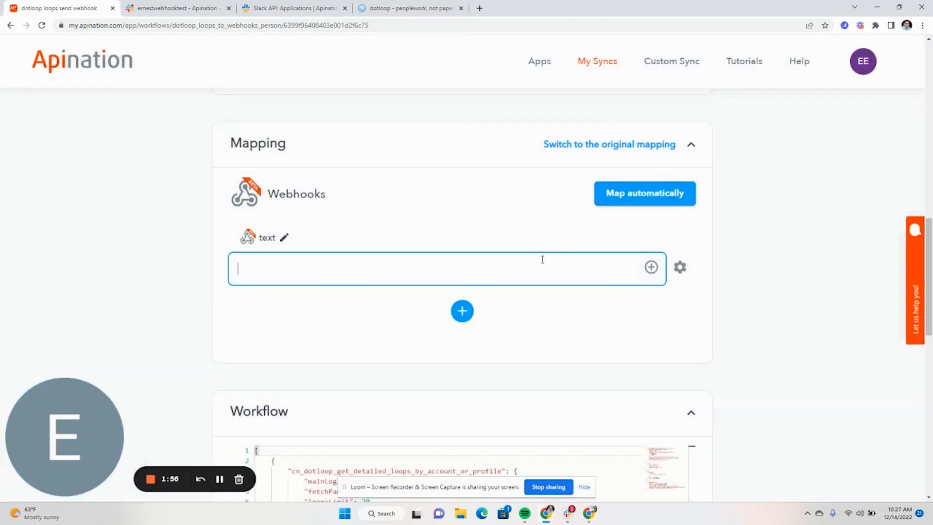
type("A new lo")
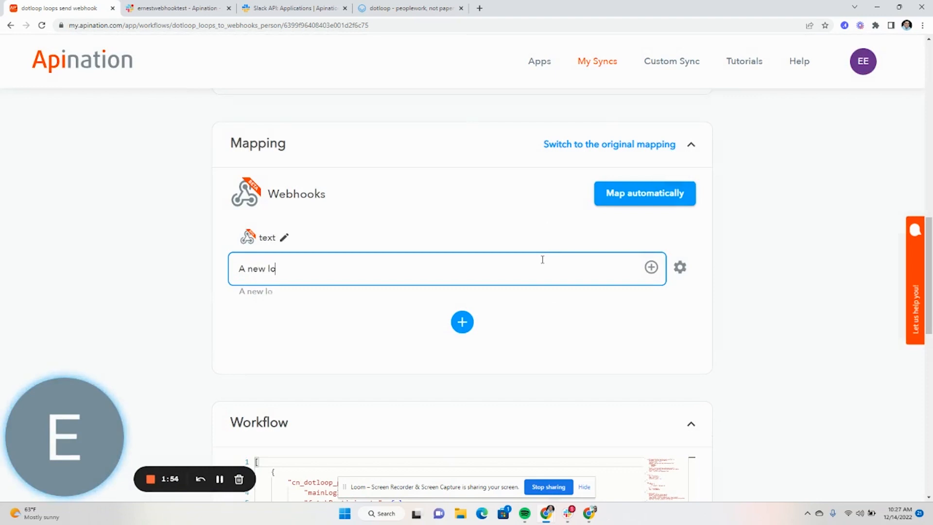
type("op was just created for")
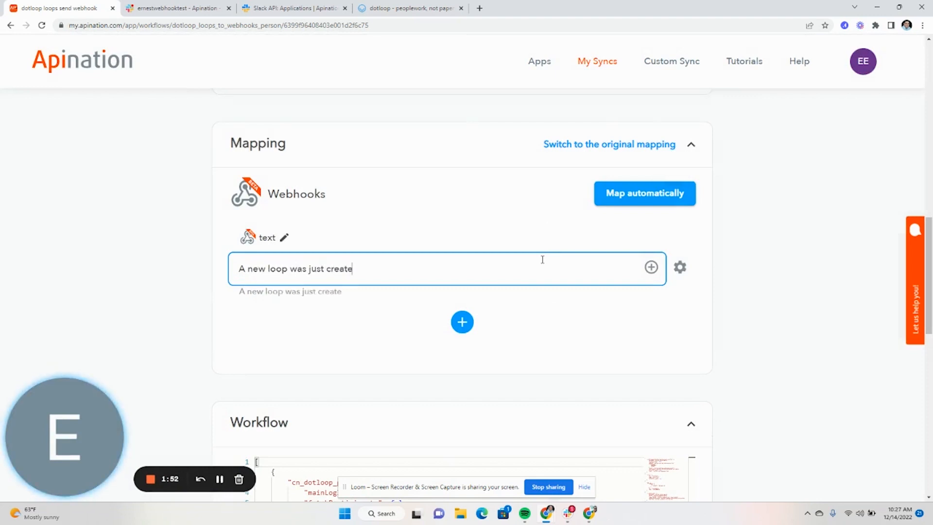
Step: Insert the Property Address MLS Number field, then continue the message with '. The ad'
left_click(651, 267)
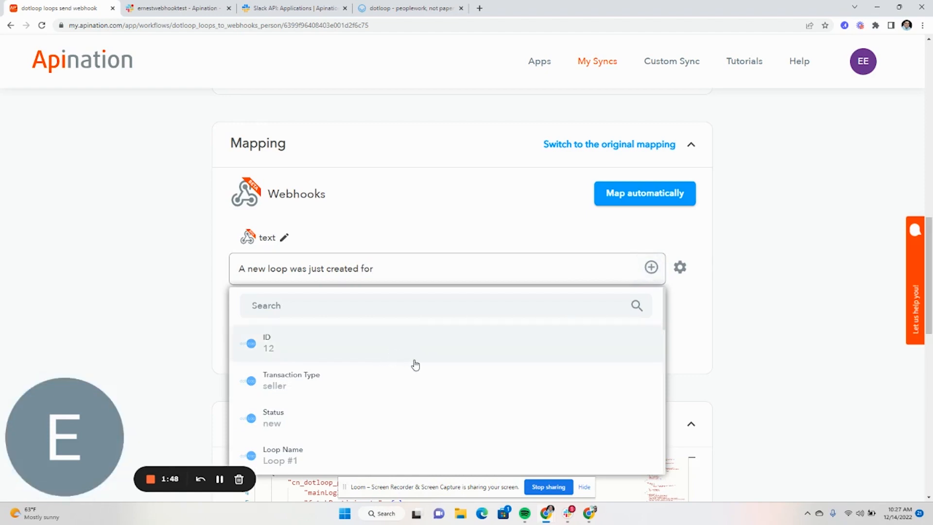
left_click(342, 303)
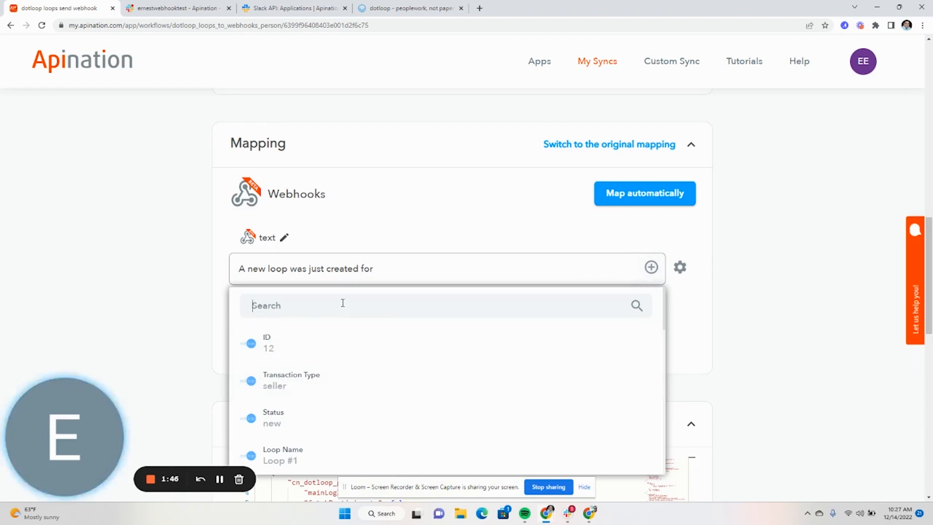
type("add")
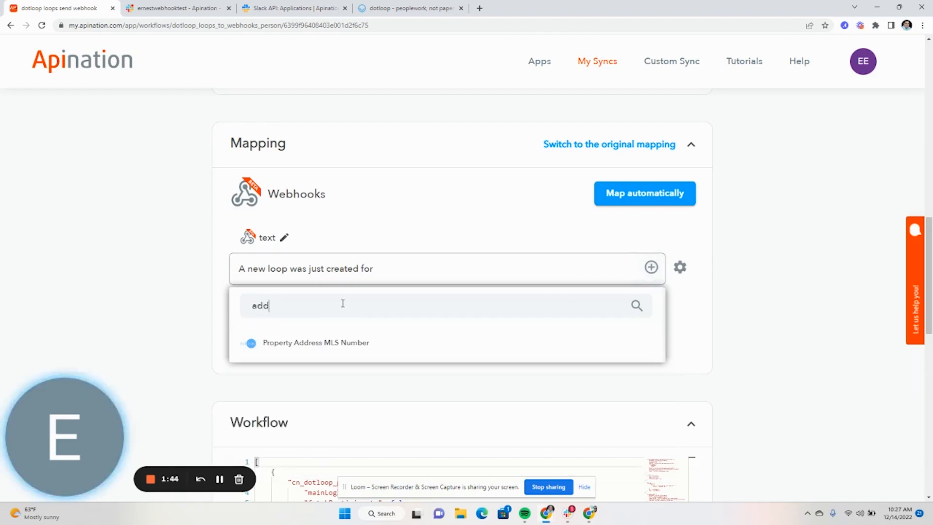
left_click(338, 342)
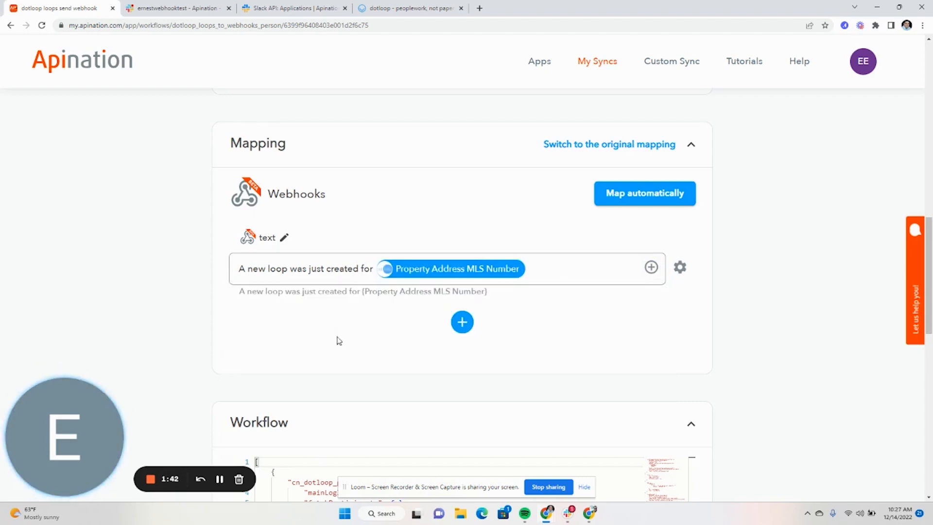
left_click(537, 277)
type(". The address is")
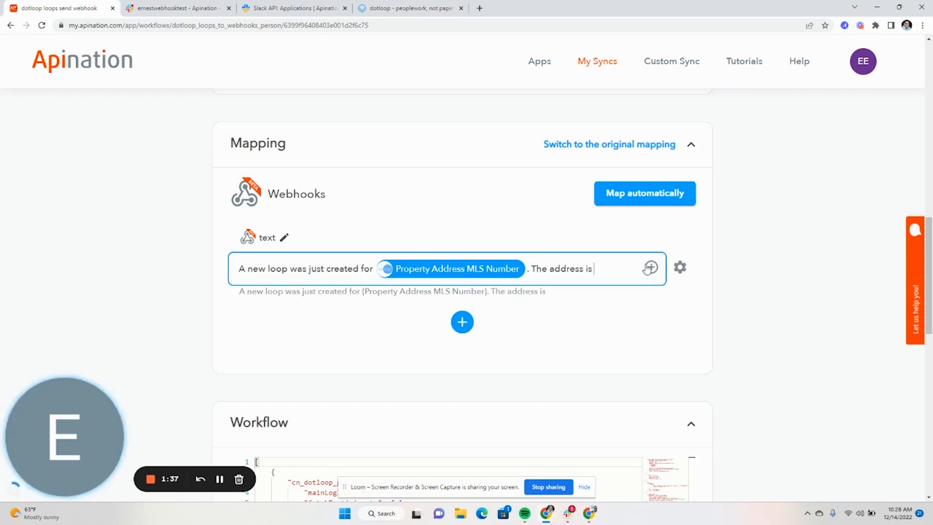
left_click(646, 269)
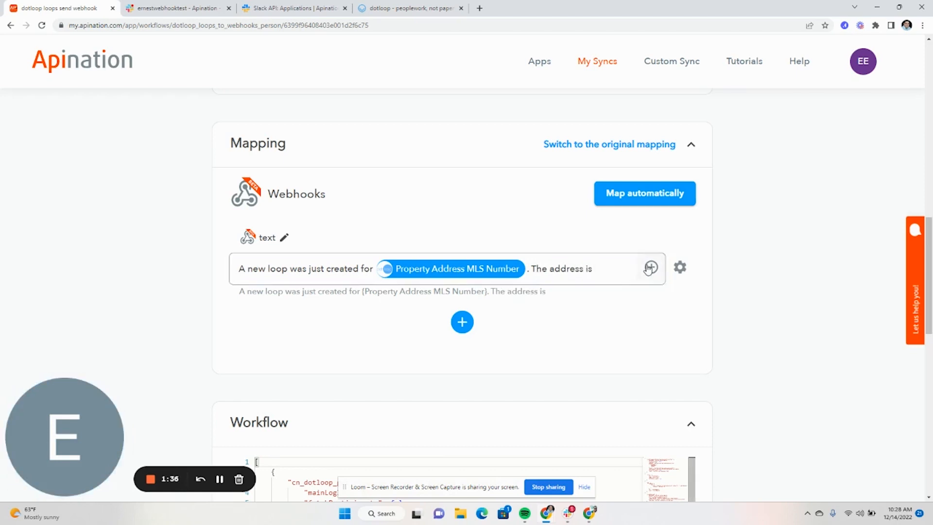
Step: Insert the Street Number field into the Slack message text
type("add")
double_click(400, 303)
key("BackSpace")
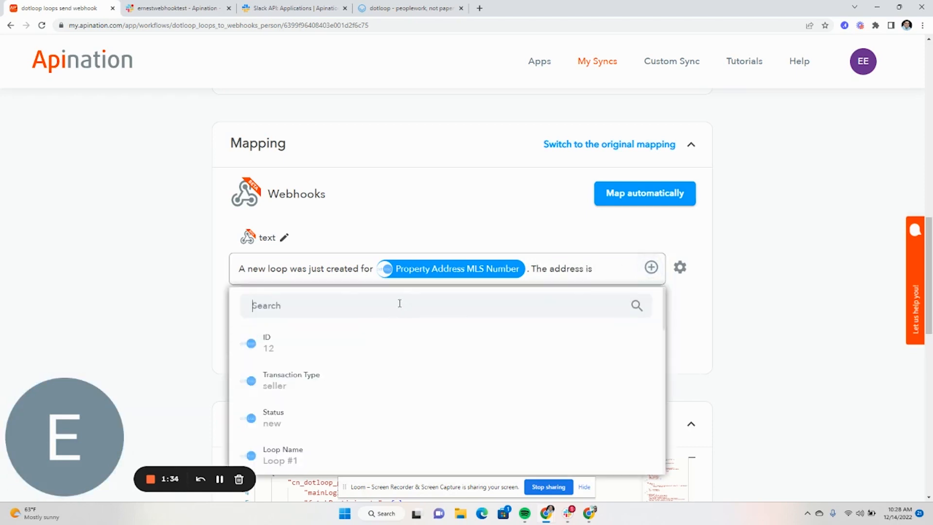
scroll(355, 408, "down", 2)
scroll(355, 409, "down", 6)
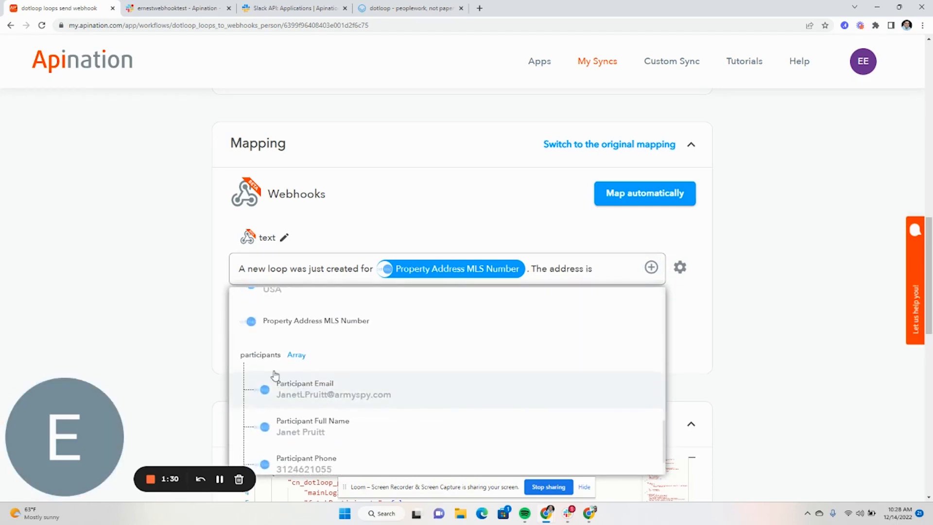
scroll(310, 364, "down", 1)
scroll(310, 364, "up", 5)
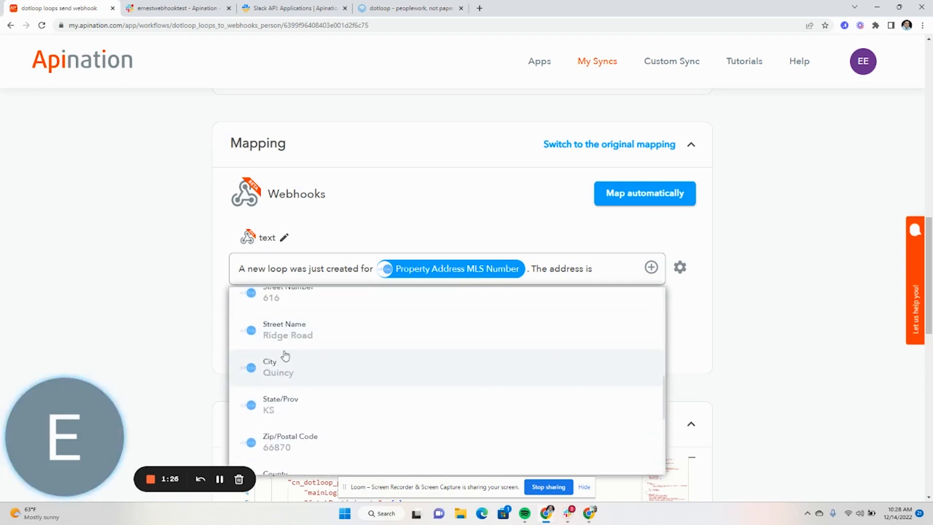
scroll(287, 356, "up", 2)
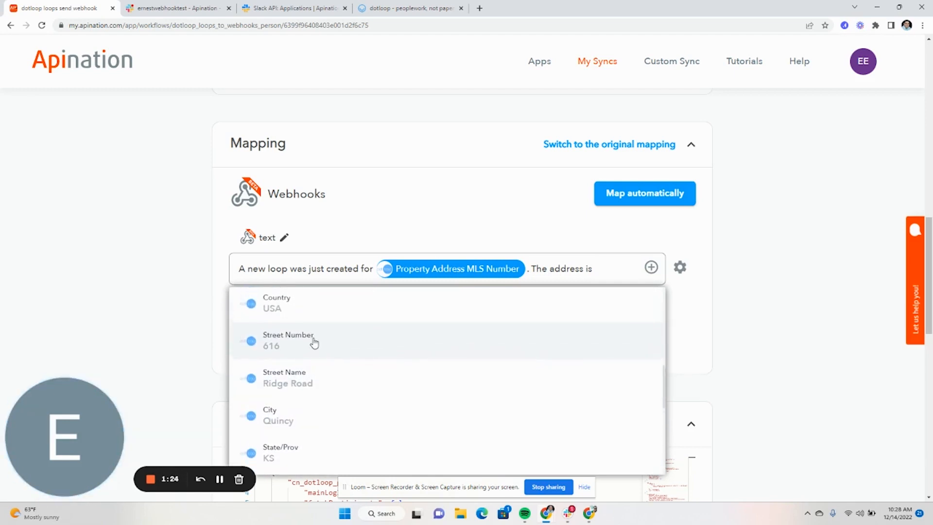
left_click(314, 342)
Step: Add the street, city, state and zip fields and the Loop URL line
left_click(376, 292)
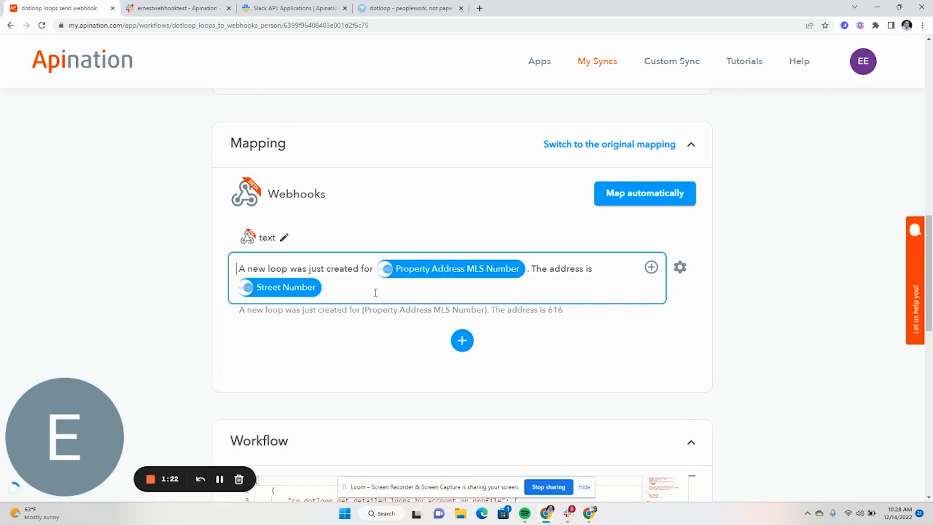
left_click(327, 295)
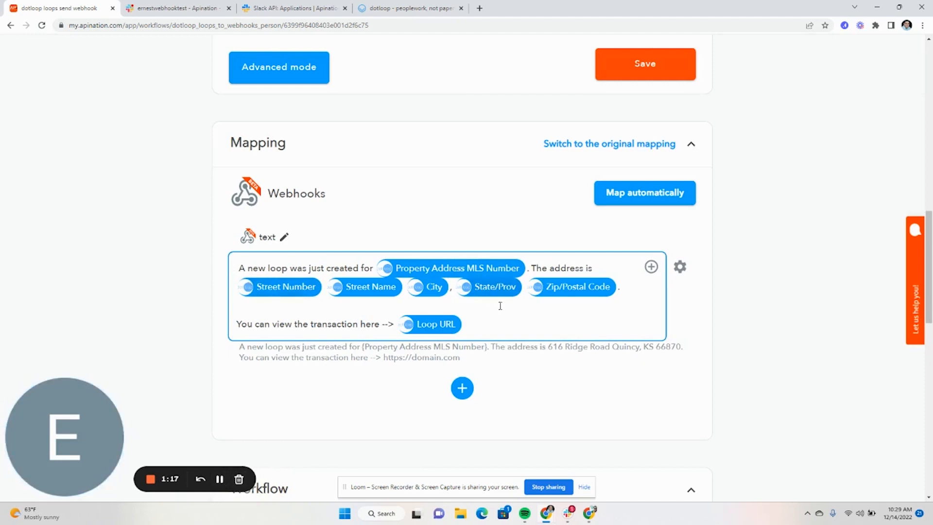
left_click(301, 402)
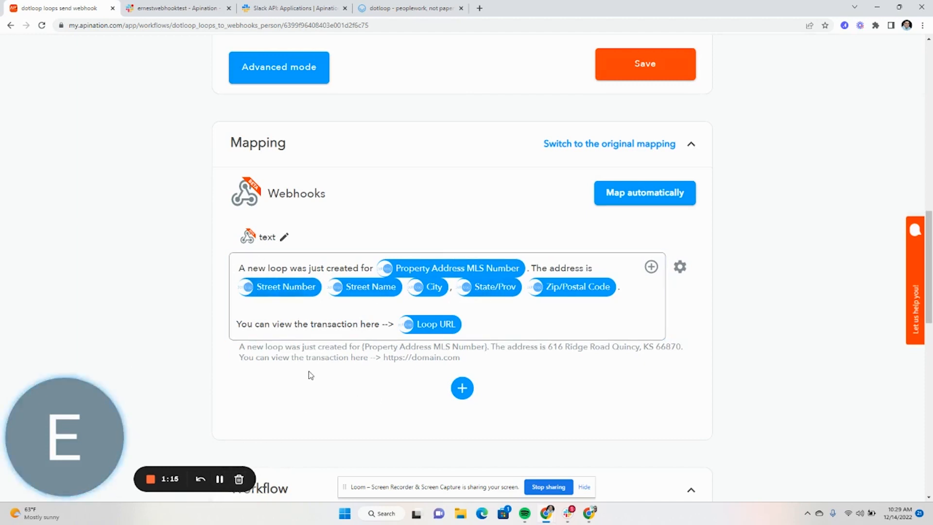
left_click(313, 333)
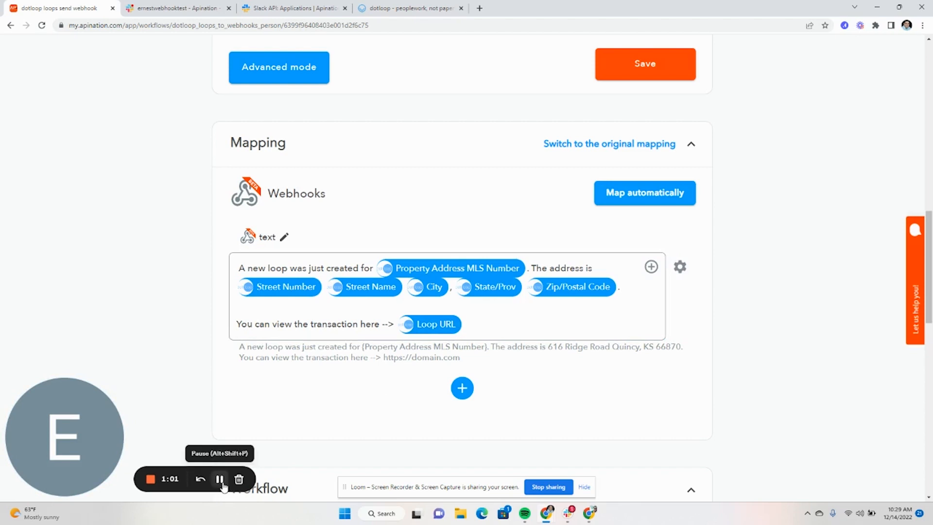
Step: Activate the 'dotloop loops send webhook' sync from the top of its workflow page
scroll(404, 366, "up", 10)
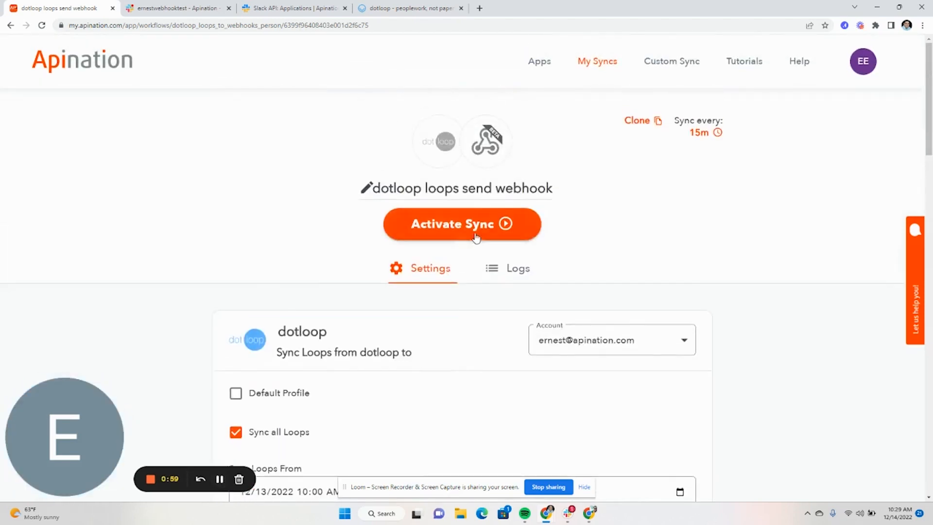
left_click(475, 238)
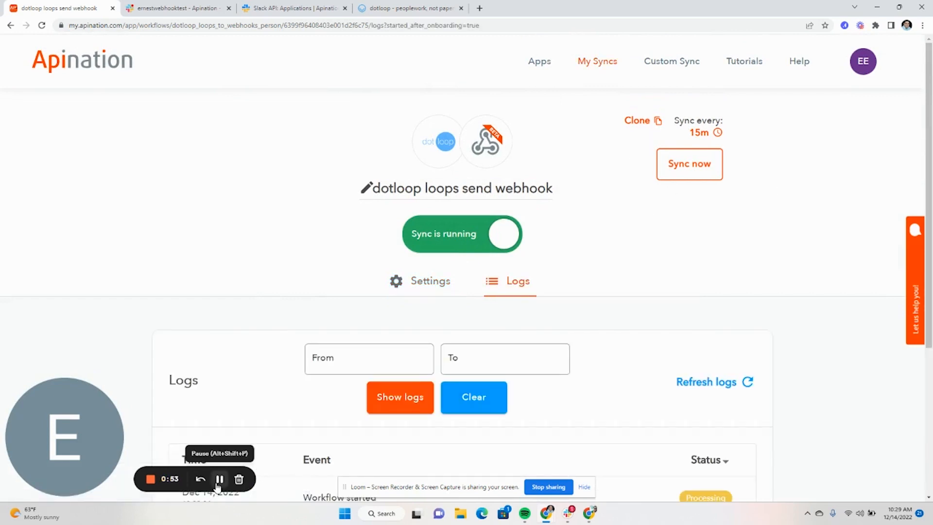
left_click(399, 11)
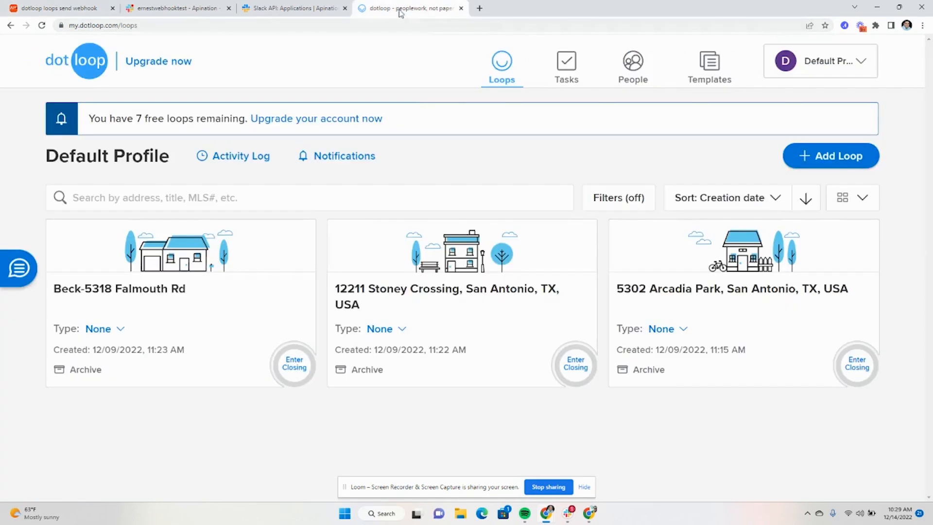
left_click(864, 164)
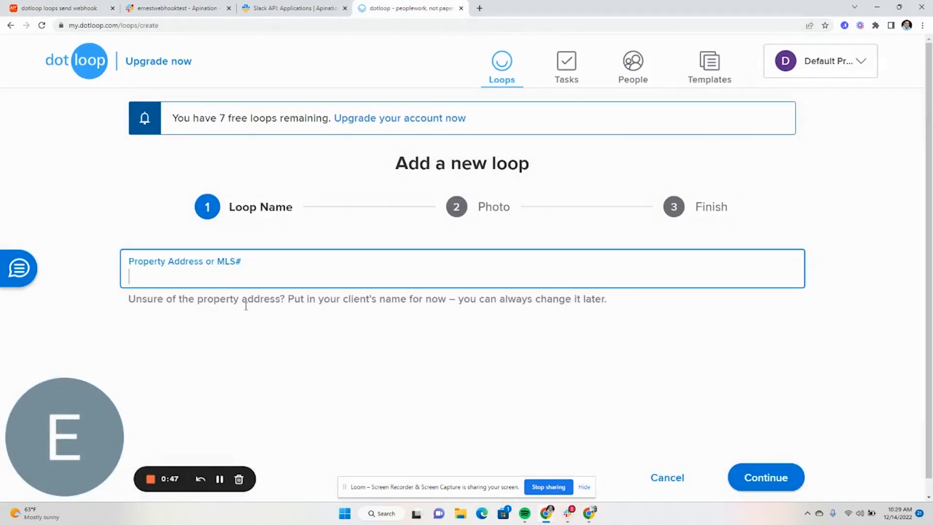
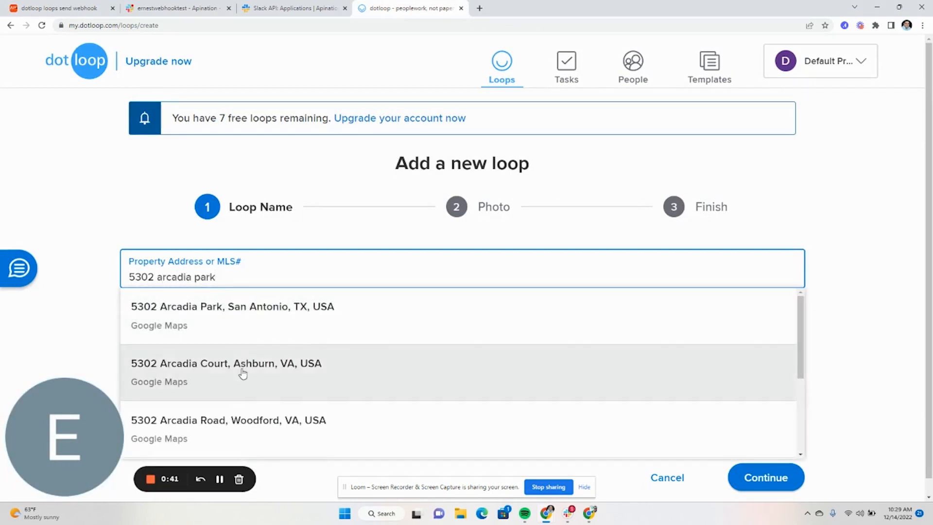
left_click(242, 370)
scroll(586, 352, "down", 1)
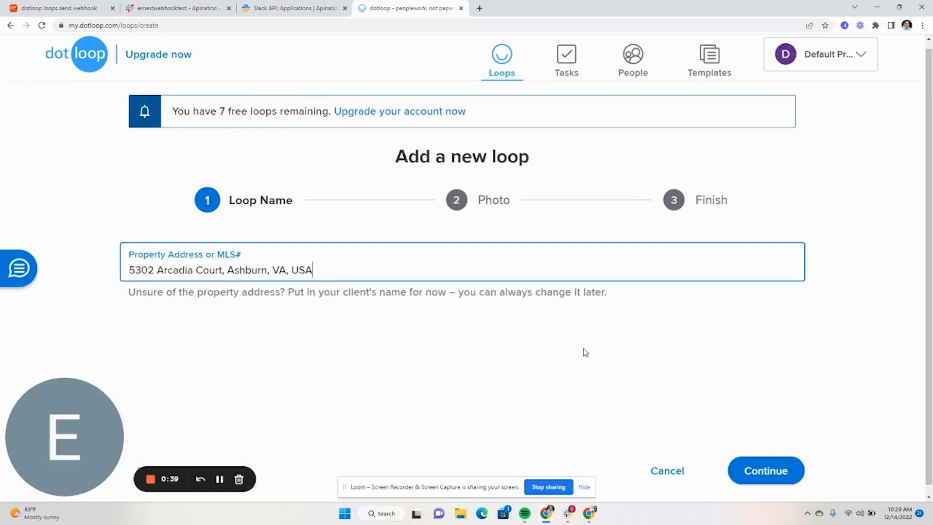
left_click(798, 469)
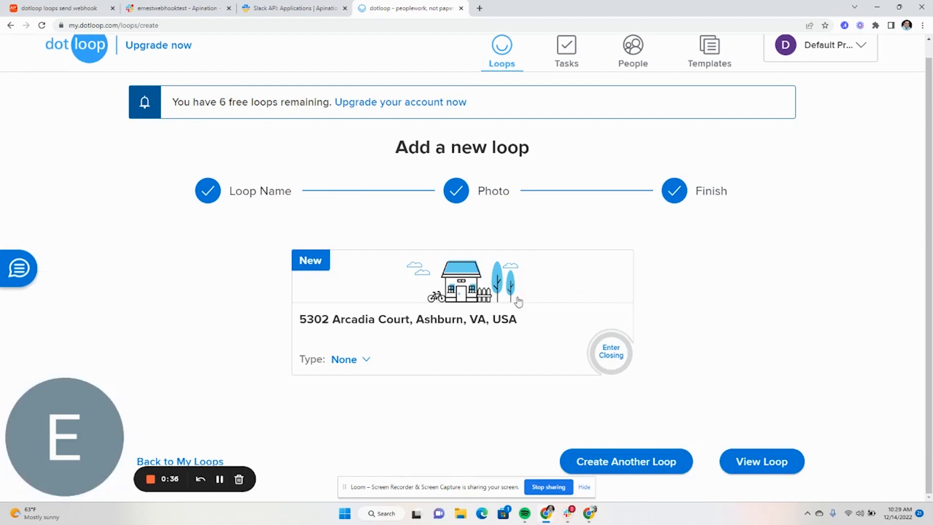
Step: Trigger Sync now on the Apination sync page, refresh the logs, and expand the newest workflow run
left_click(62, 10)
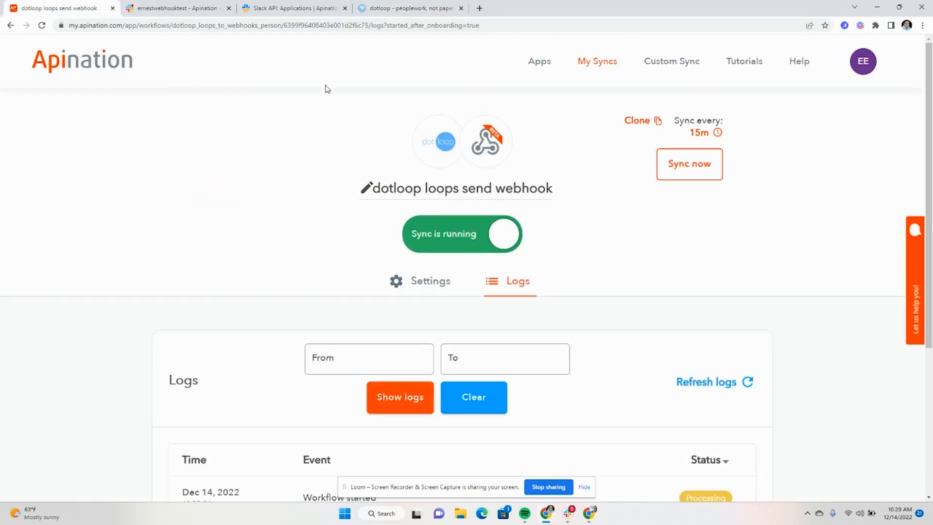
left_click(700, 165)
scroll(670, 185, "down", 4)
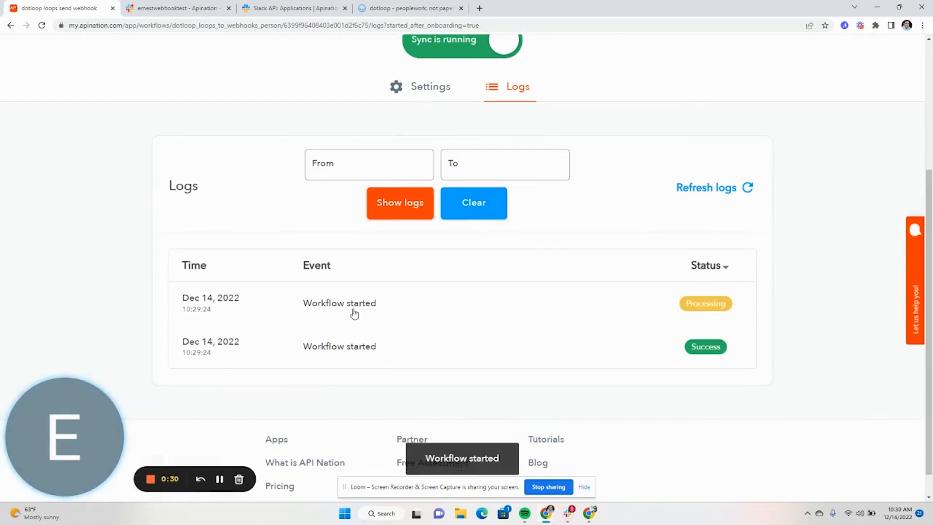
left_click(746, 189)
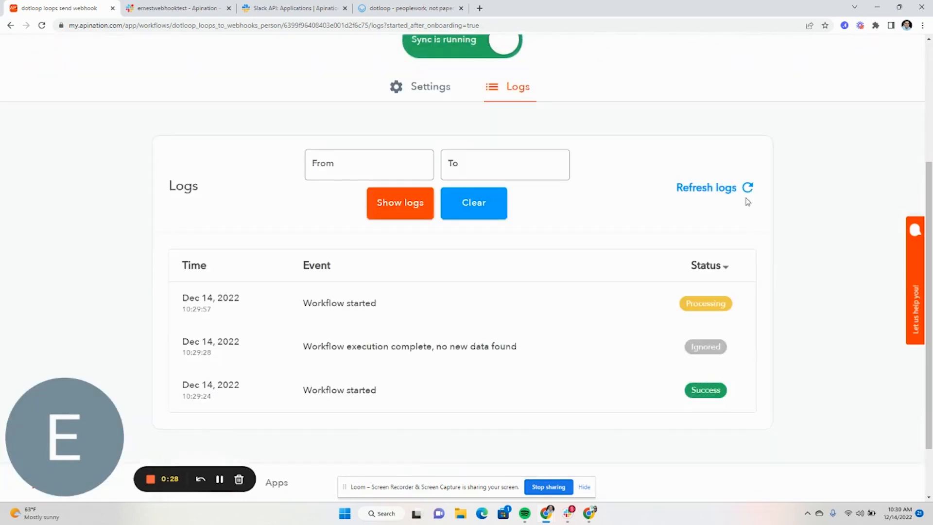
left_click(375, 304)
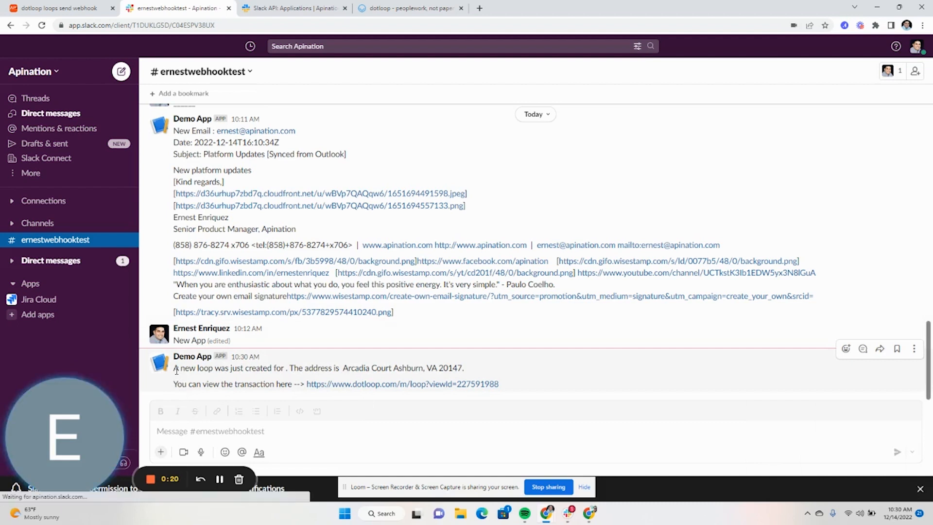
Step: Highlight the Arcadia Court address sentence and the dotloop transaction link in the Demo App message
left_click_drag(176, 371, 460, 367)
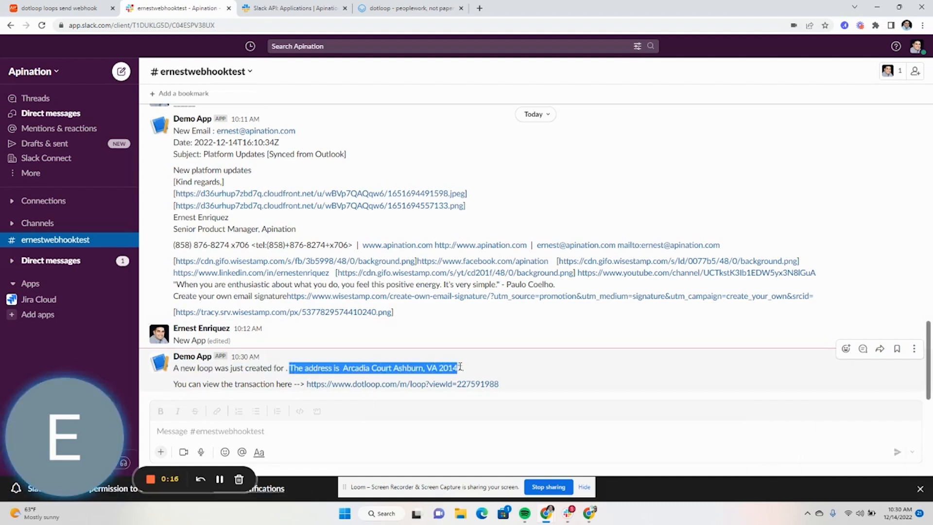
left_click_drag(177, 384, 292, 384)
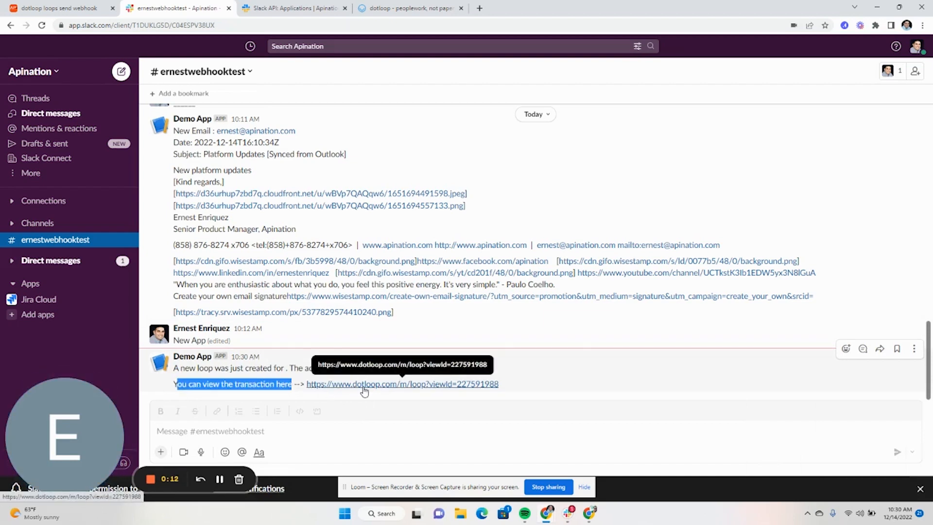